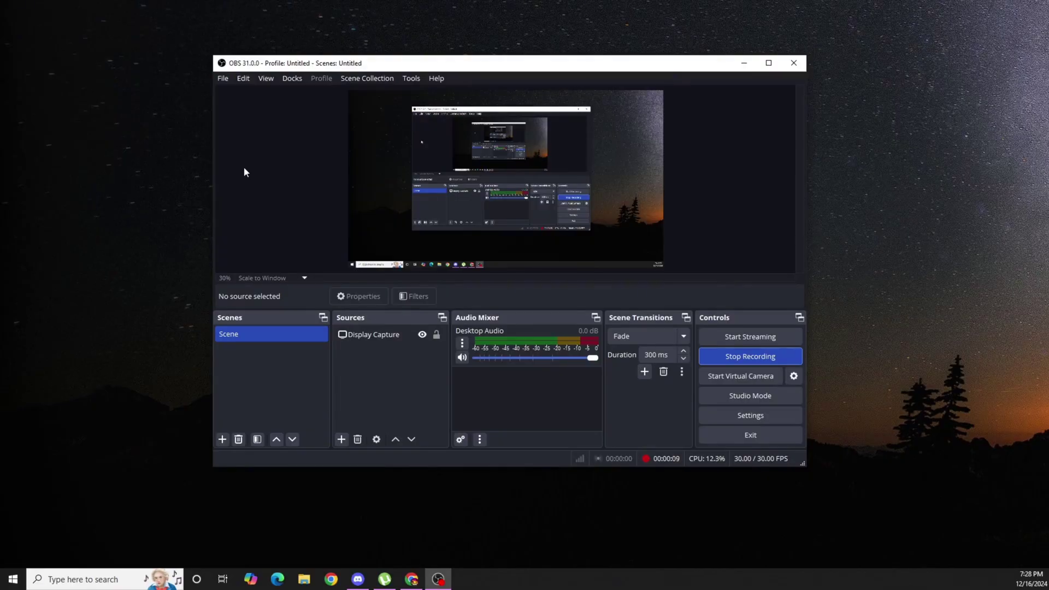
Review the Output encoder (CBR rate control, 2500 Kbps bitrate) and the Video page in OBS settings.
{"action": "left_click", "coordinate": [222, 77]}
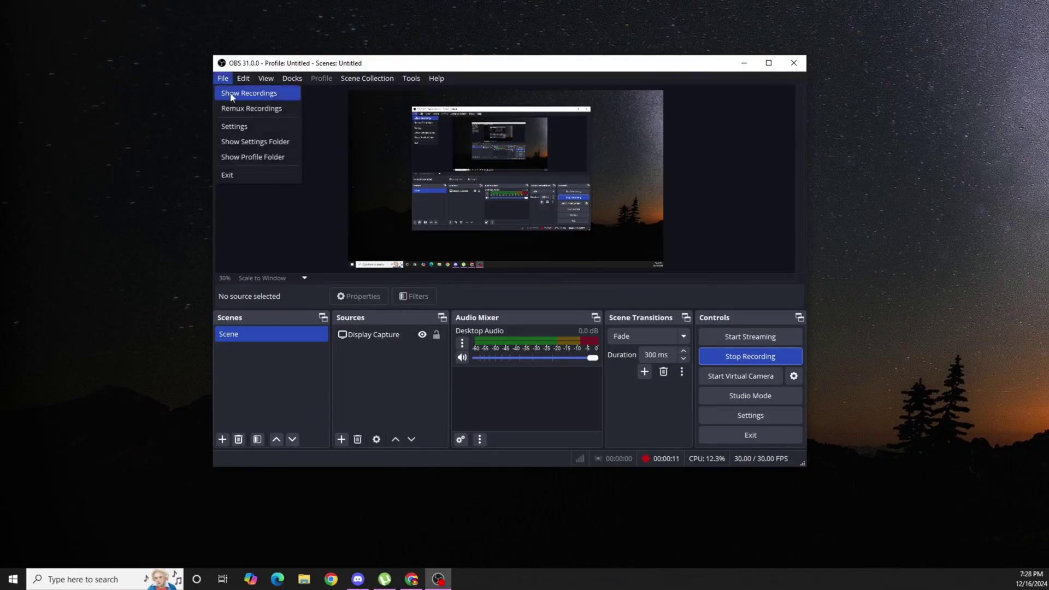
{"action": "left_click", "coordinate": [244, 126]}
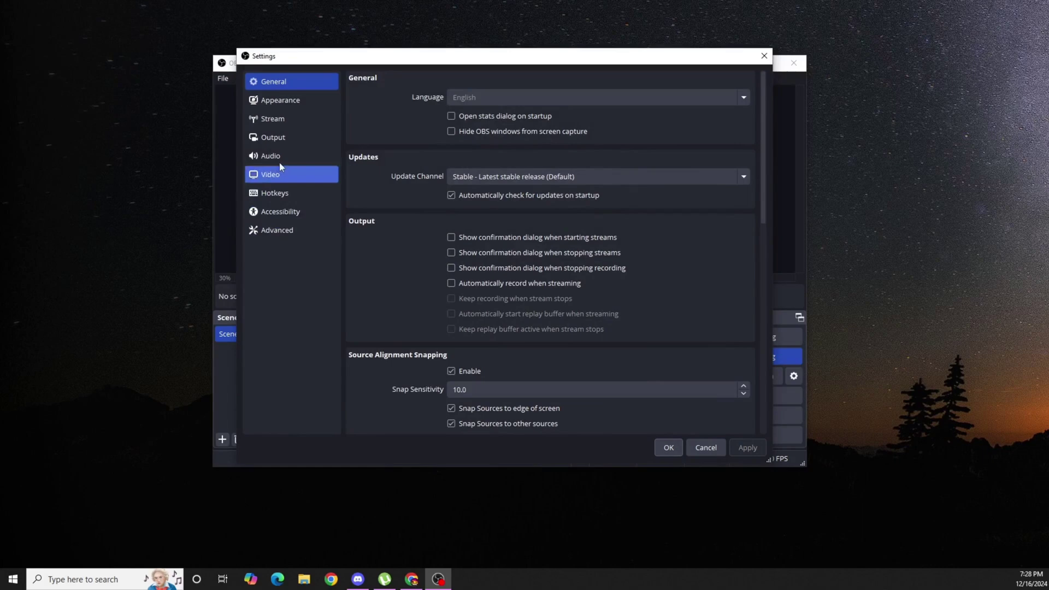
{"action": "left_click", "coordinate": [273, 140]}
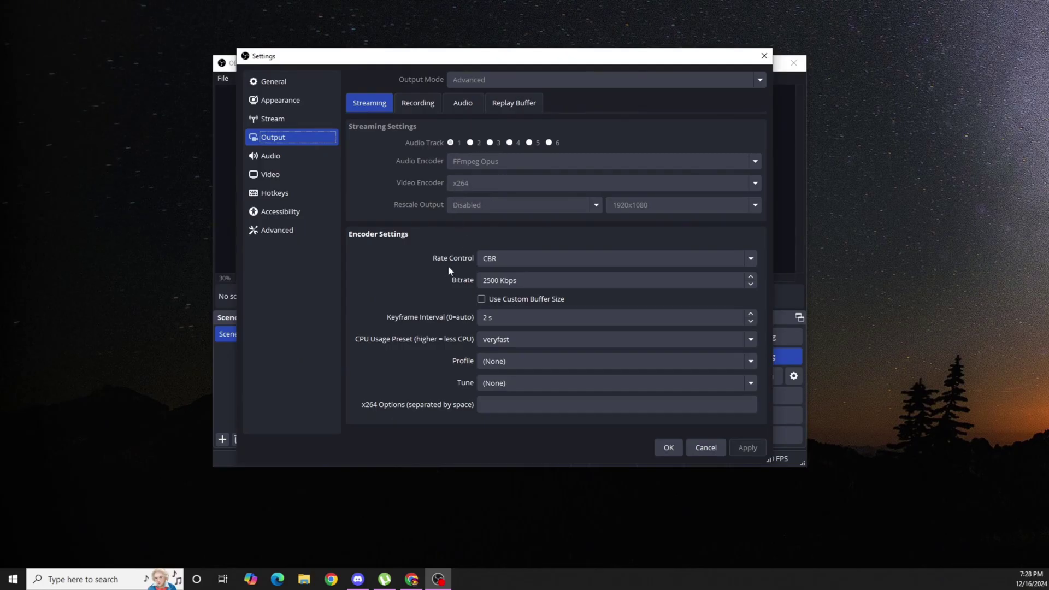
{"action": "left_click", "coordinate": [498, 258]}
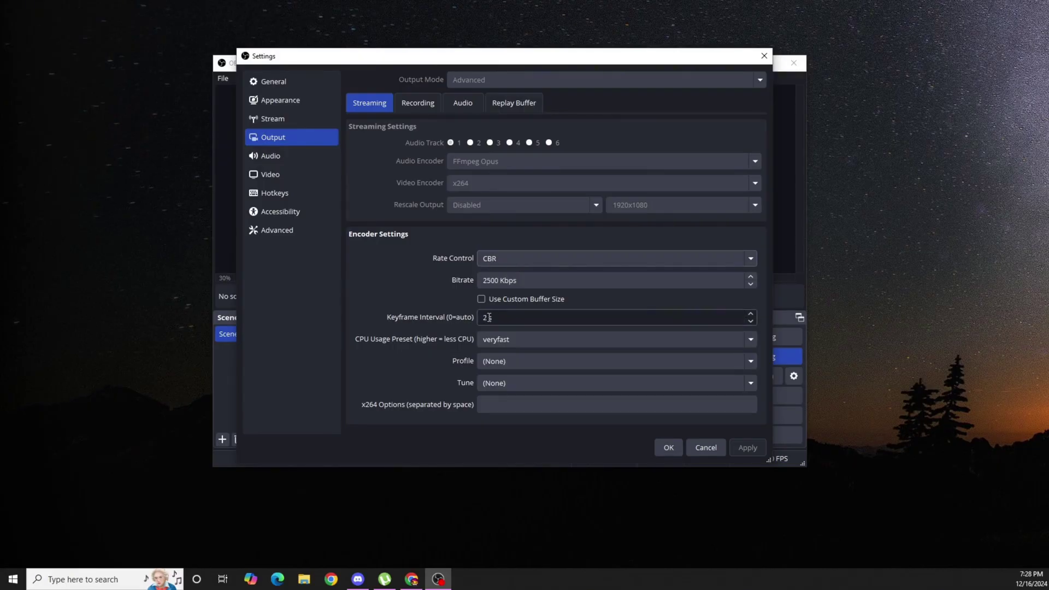
{"action": "left_click", "coordinate": [513, 284]}
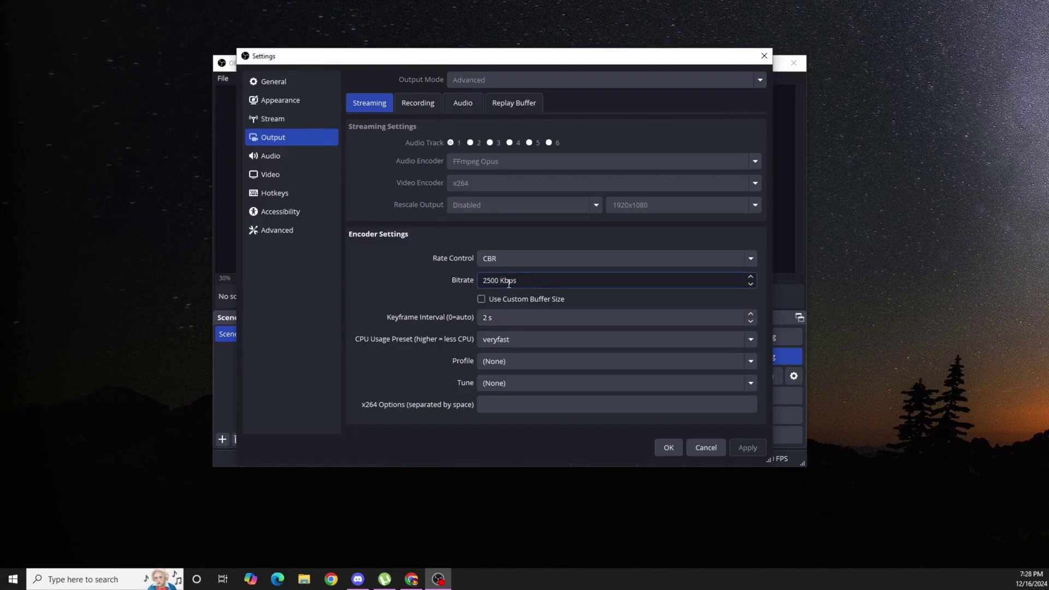
{"action": "left_click", "coordinate": [283, 175]}
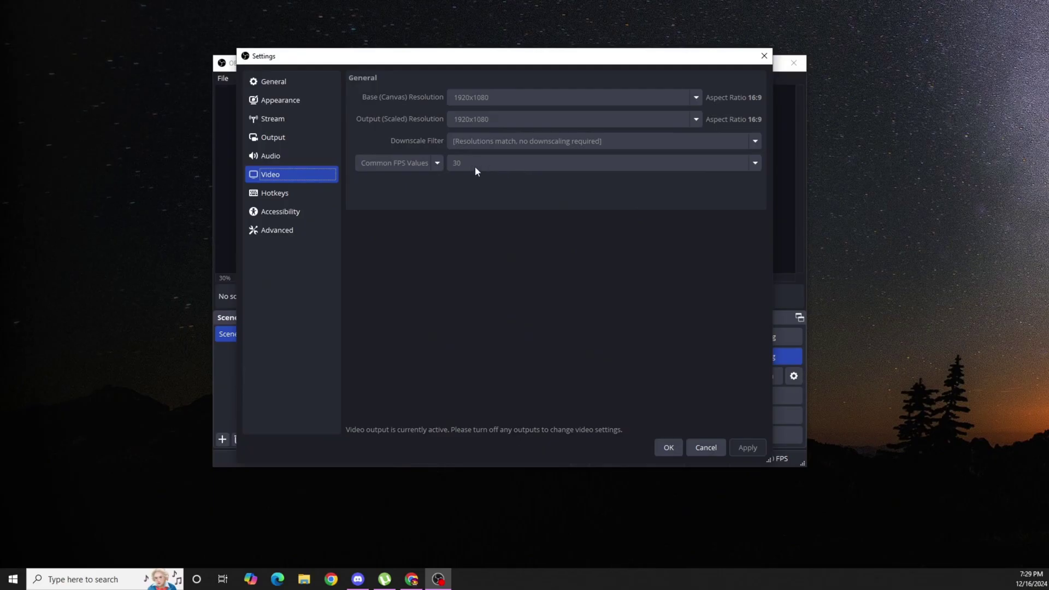
Check the Stream page keeps WHIP as the service and inspect its server URL.
{"action": "left_click", "coordinate": [283, 120]}
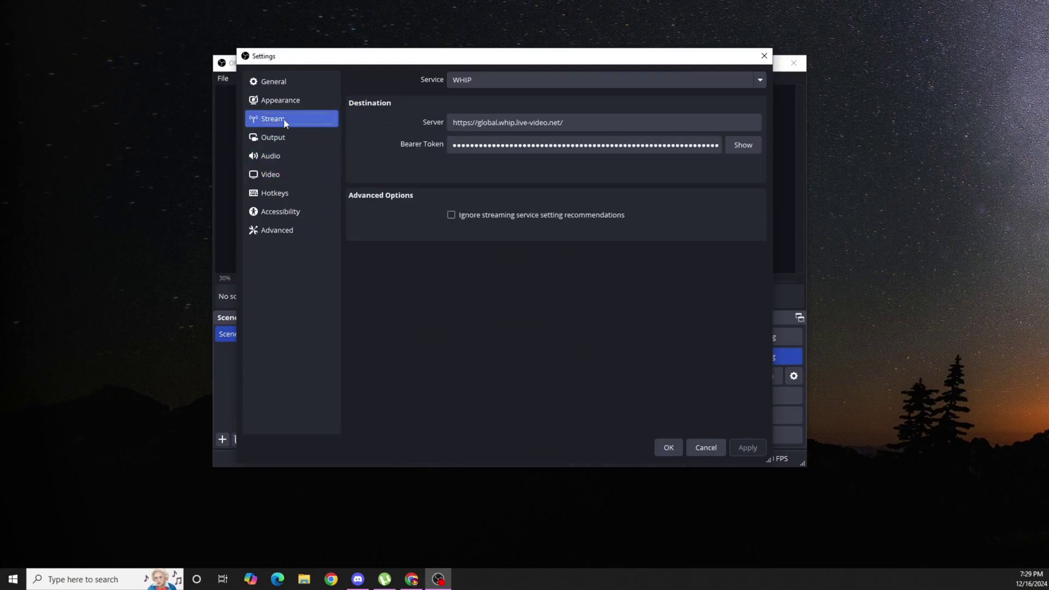
{"action": "left_click", "coordinate": [532, 79]}
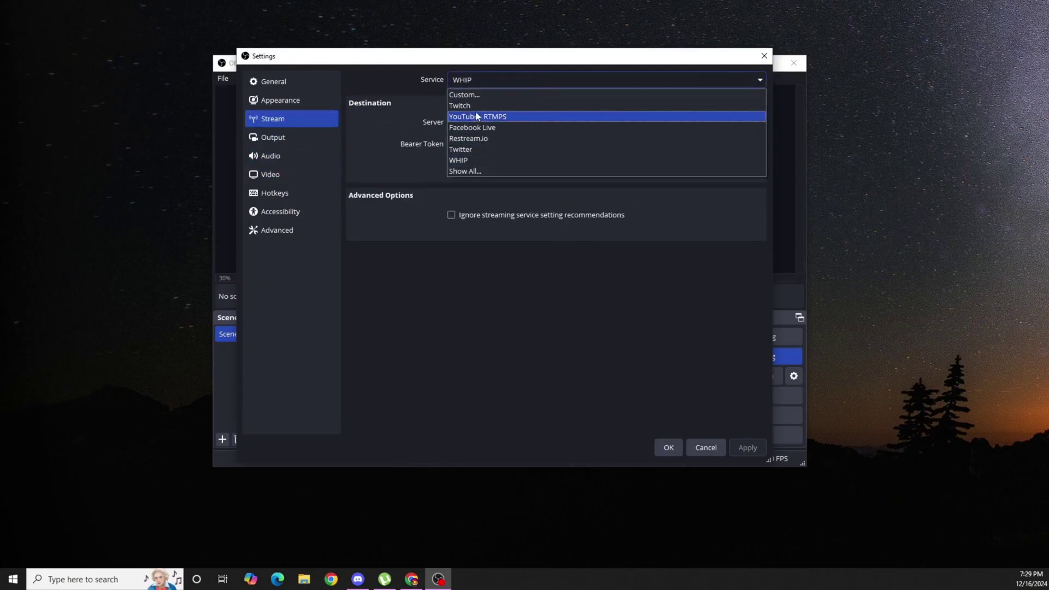
{"action": "left_click", "coordinate": [460, 161]}
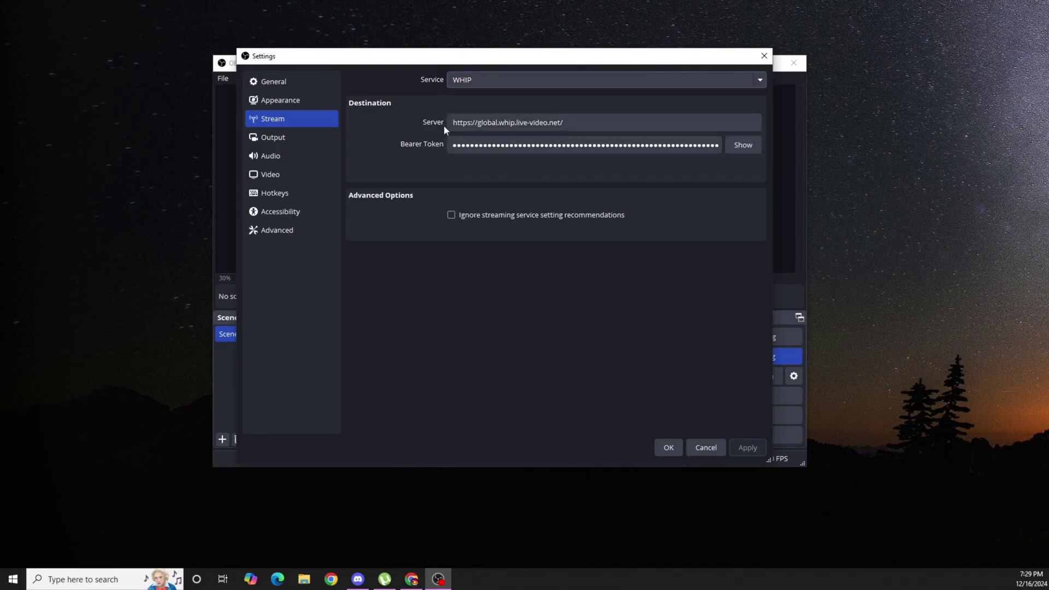
{"action": "double_click", "coordinate": [472, 122]}
{"action": "key", "text": "ctrl+a"}
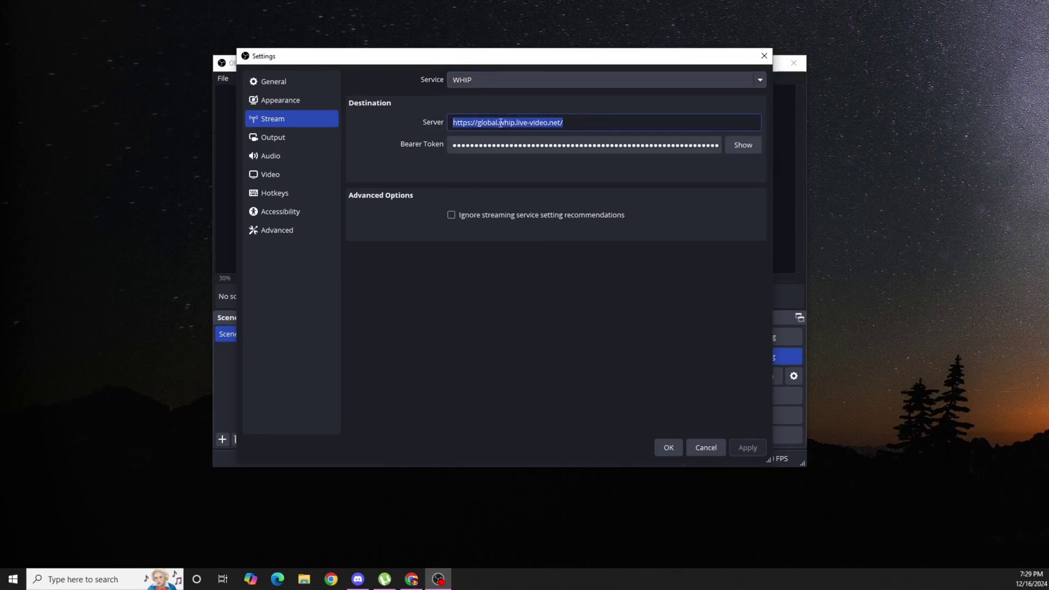
{"action": "left_click", "coordinate": [579, 124]}
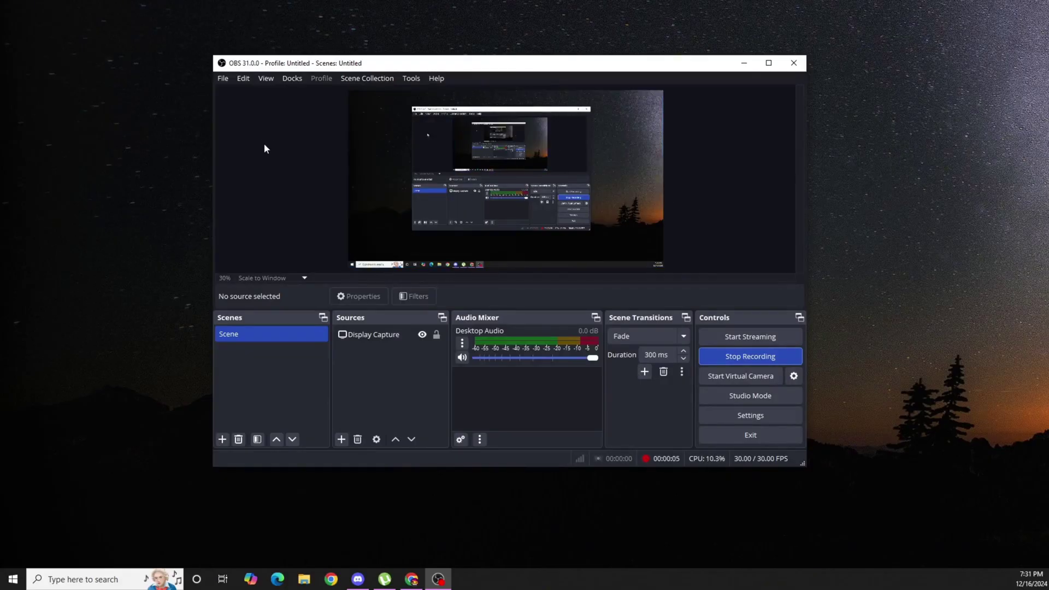
Verify the WebSocket server is enabled on port 4455 with authentication via Tools.
{"action": "left_click", "coordinate": [412, 79]}
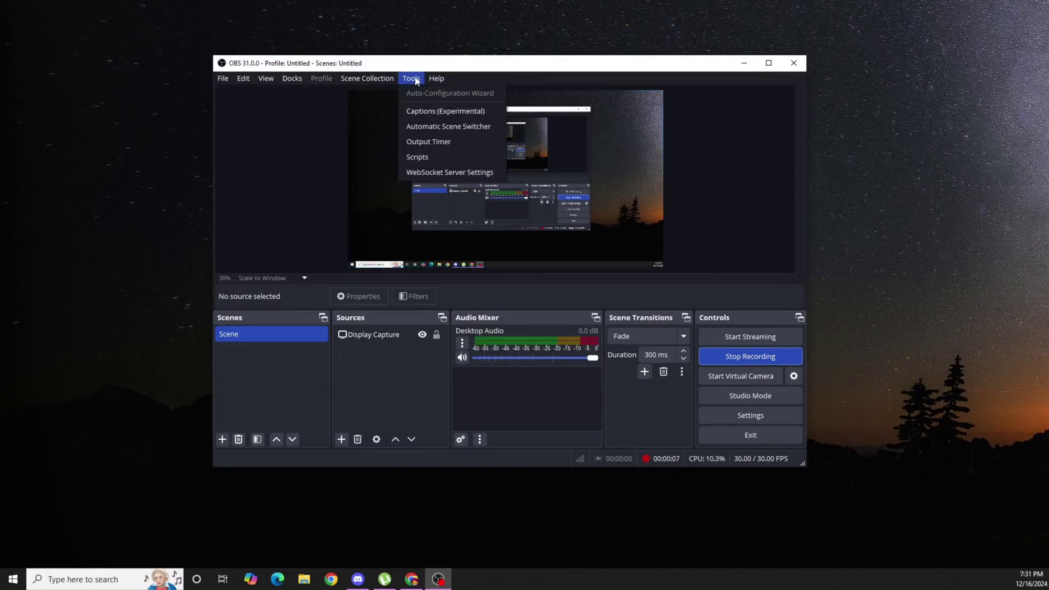
{"action": "left_click", "coordinate": [464, 176]}
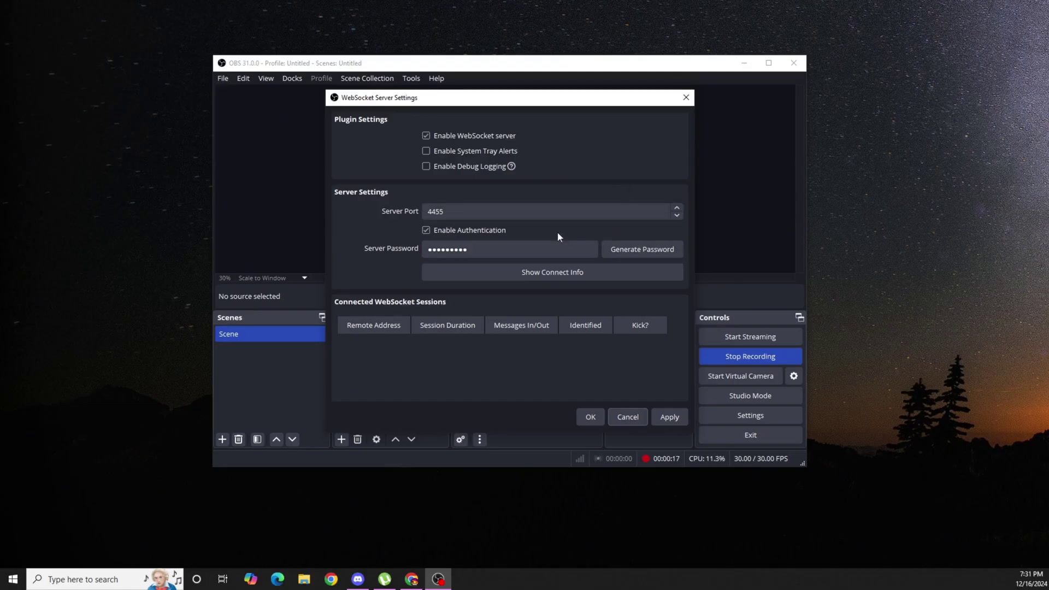
{"action": "double_click", "coordinate": [455, 210]}
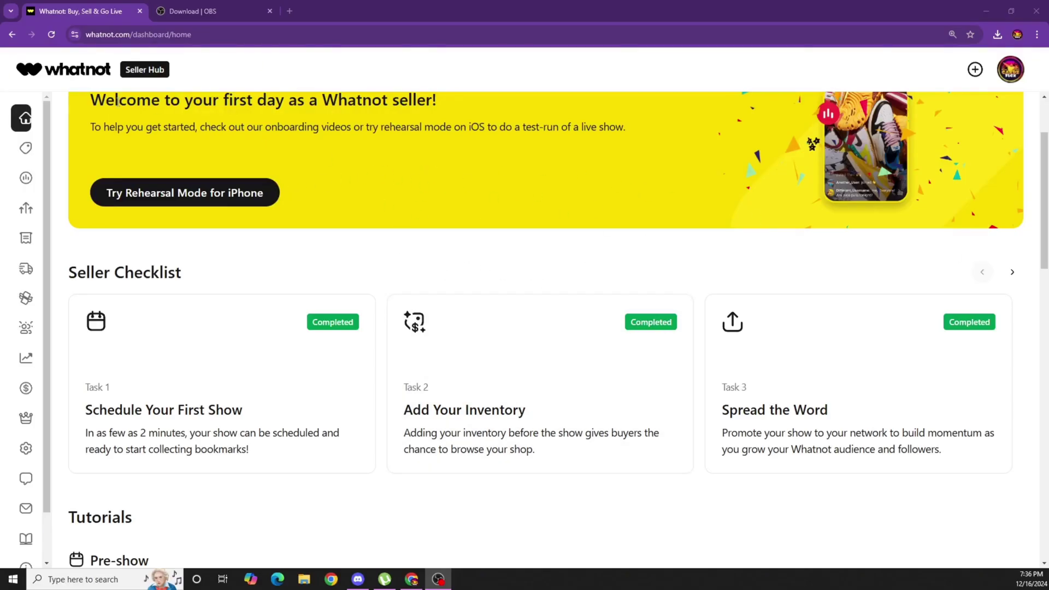
{"action": "mouse_move", "coordinate": [25, 162]}
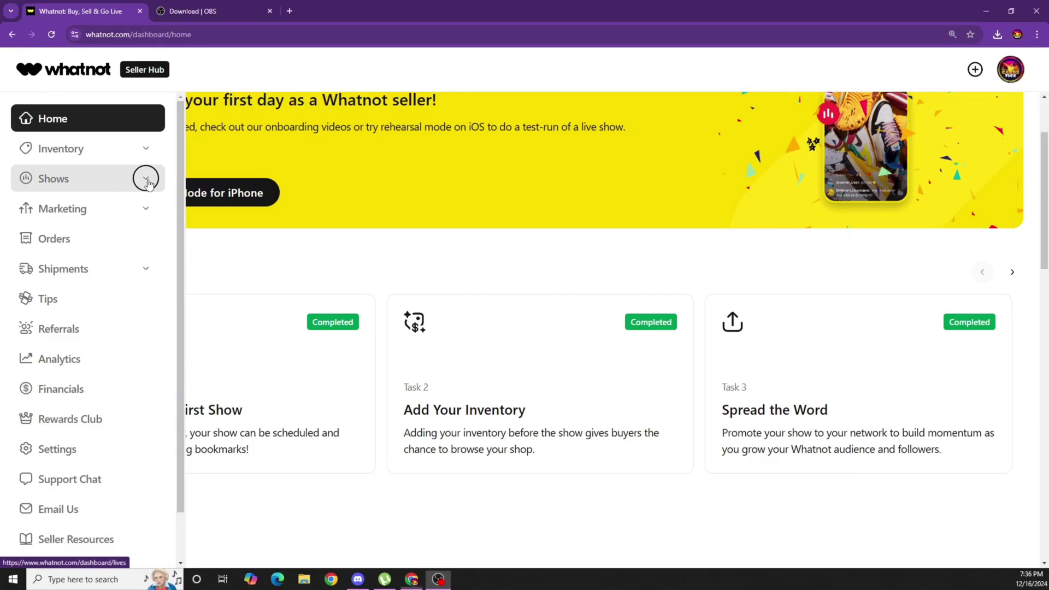
On the Show OBS Tools page, enter the WebSocket password and connect the Seller Hub to OBS.
{"action": "left_click", "coordinate": [145, 178]}
{"action": "left_click", "coordinate": [61, 237]}
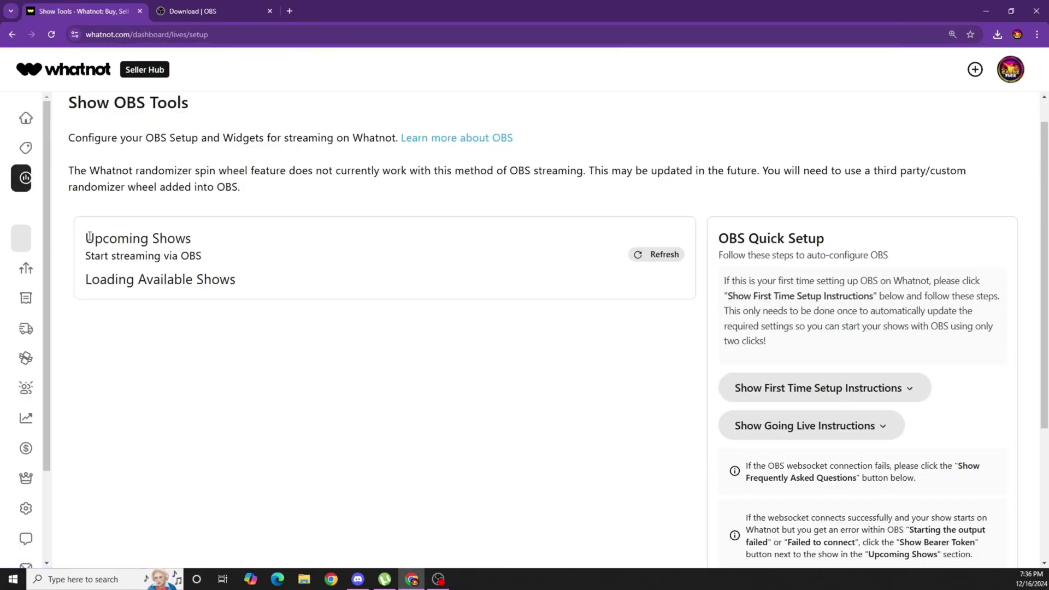
{"action": "scroll", "coordinate": [864, 350], "scroll_direction": "down", "scroll_amount": 2}
{"action": "scroll", "coordinate": [839, 312], "scroll_direction": "down", "scroll_amount": 1}
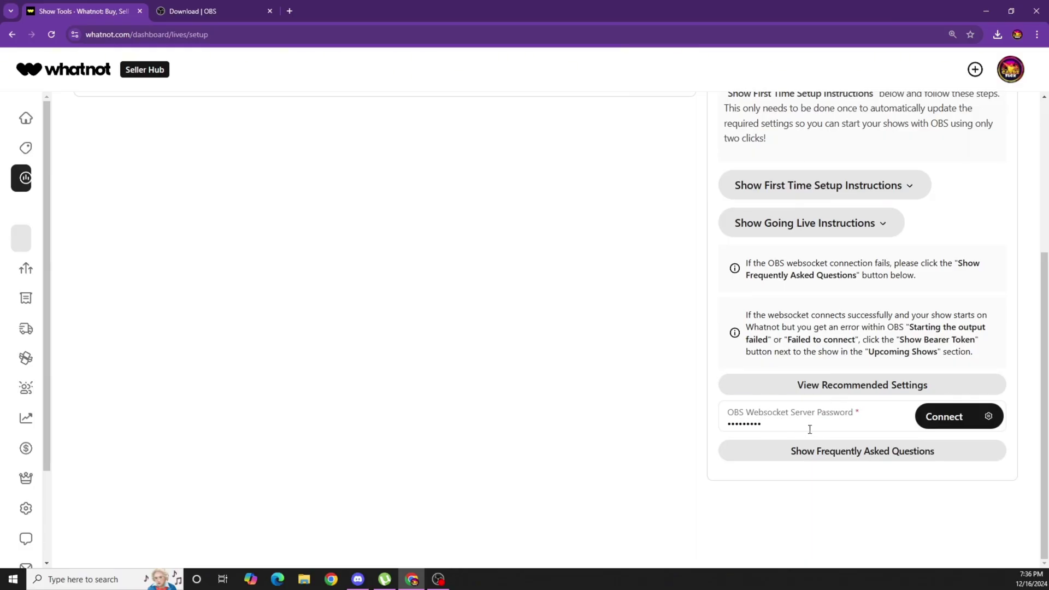
{"action": "left_click_drag", "start_coordinate": [811, 429], "coordinate": [719, 427]}
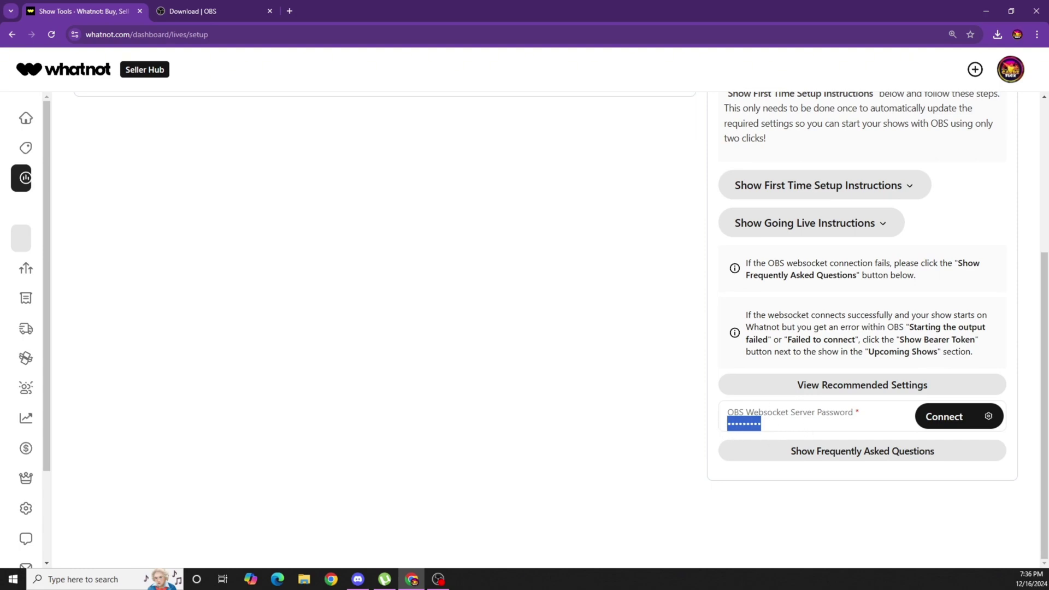
{"action": "left_click_drag", "start_coordinate": [933, 18], "coordinate": [344, 96]}
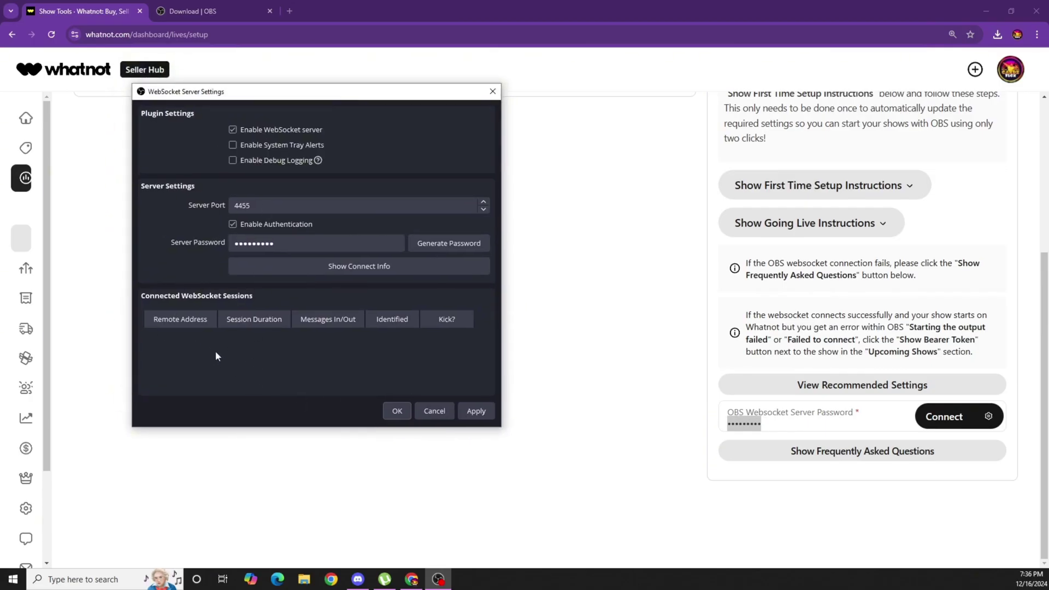
{"action": "left_click", "coordinate": [948, 420]}
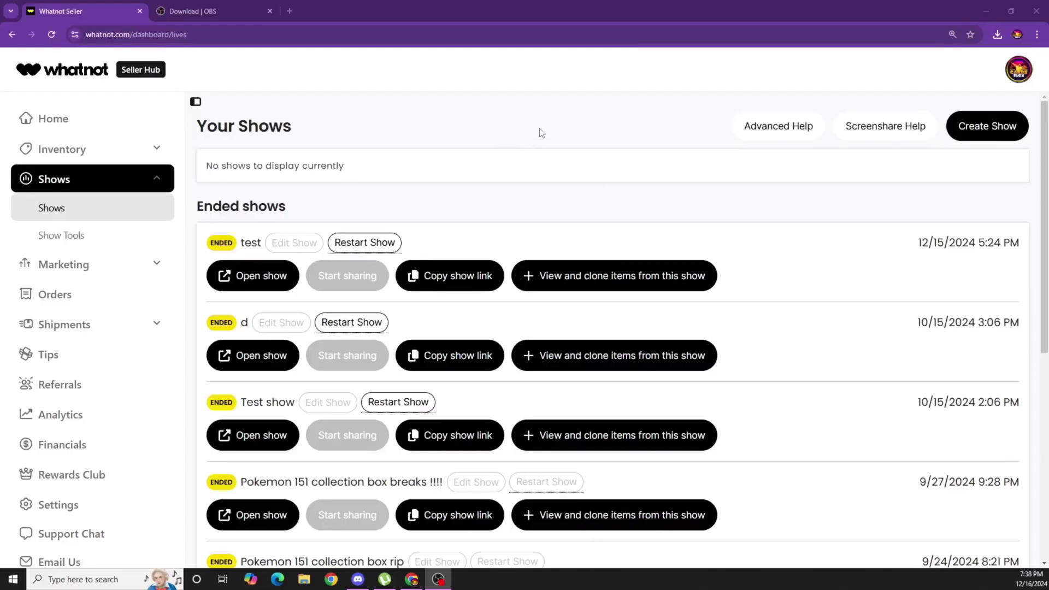
Create and schedule a show titled 'test' in Pokémon Cards with the Singles format.
{"action": "left_click", "coordinate": [981, 131]}
{"action": "left_click", "coordinate": [285, 169]}
{"action": "type", "text": "t"}
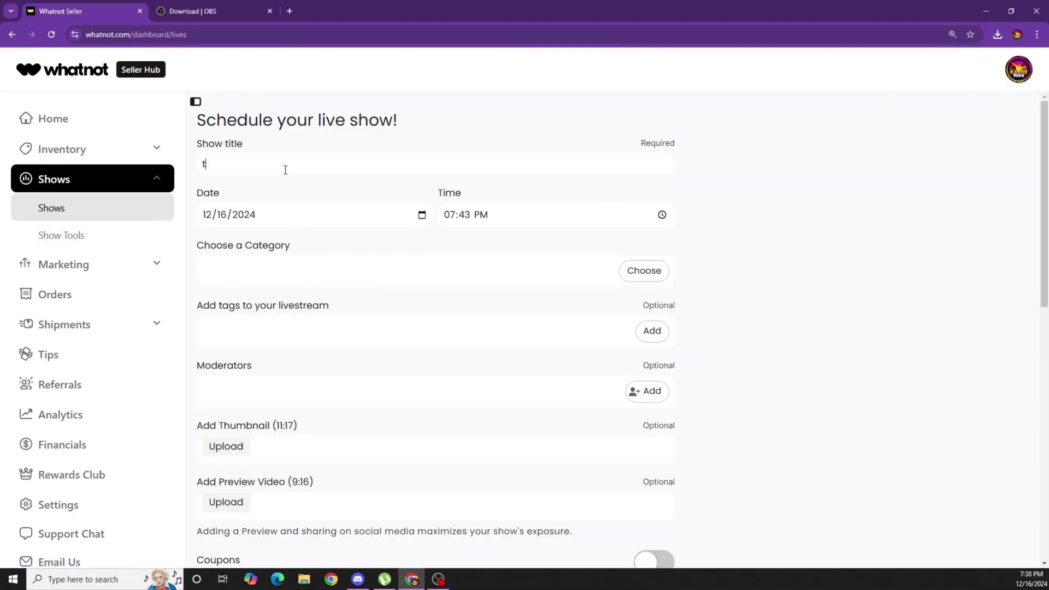
{"action": "type", "text": "est"}
{"action": "scroll", "coordinate": [468, 254], "scroll_direction": "down", "scroll_amount": 2}
{"action": "scroll", "coordinate": [662, 474], "scroll_direction": "down", "scroll_amount": 5}
{"action": "scroll", "coordinate": [476, 382], "scroll_direction": "up", "scroll_amount": 3}
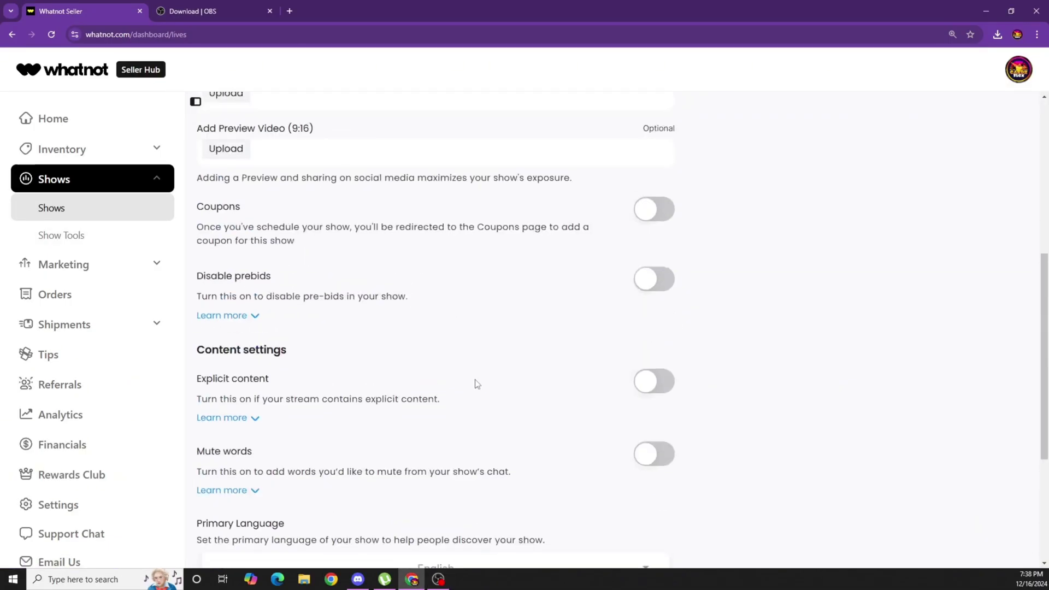
{"action": "scroll", "coordinate": [477, 384], "scroll_direction": "up", "scroll_amount": 4}
{"action": "left_click", "coordinate": [643, 272]}
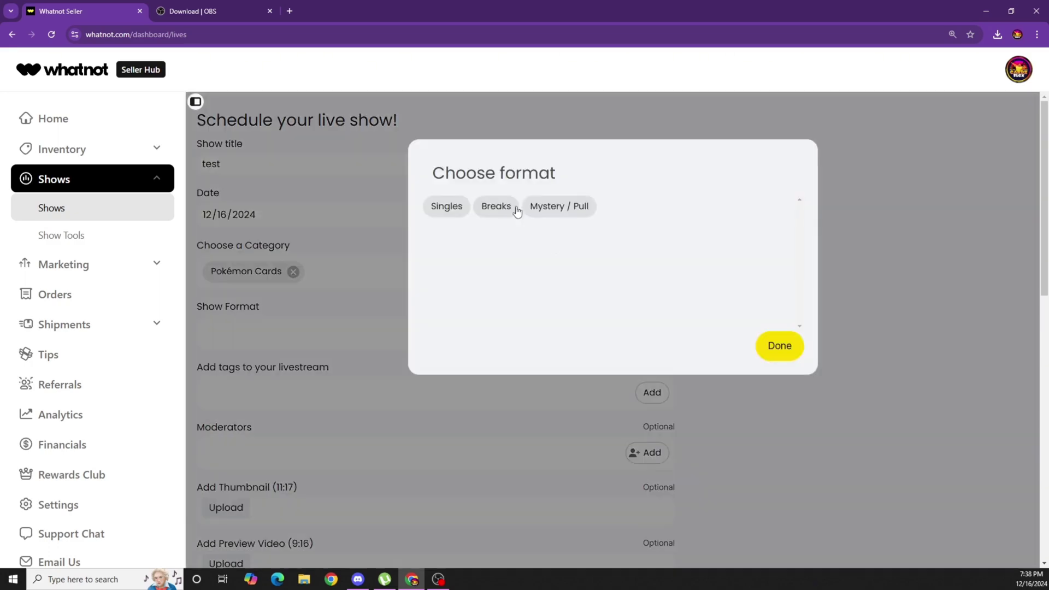
{"action": "left_click", "coordinate": [446, 206]}
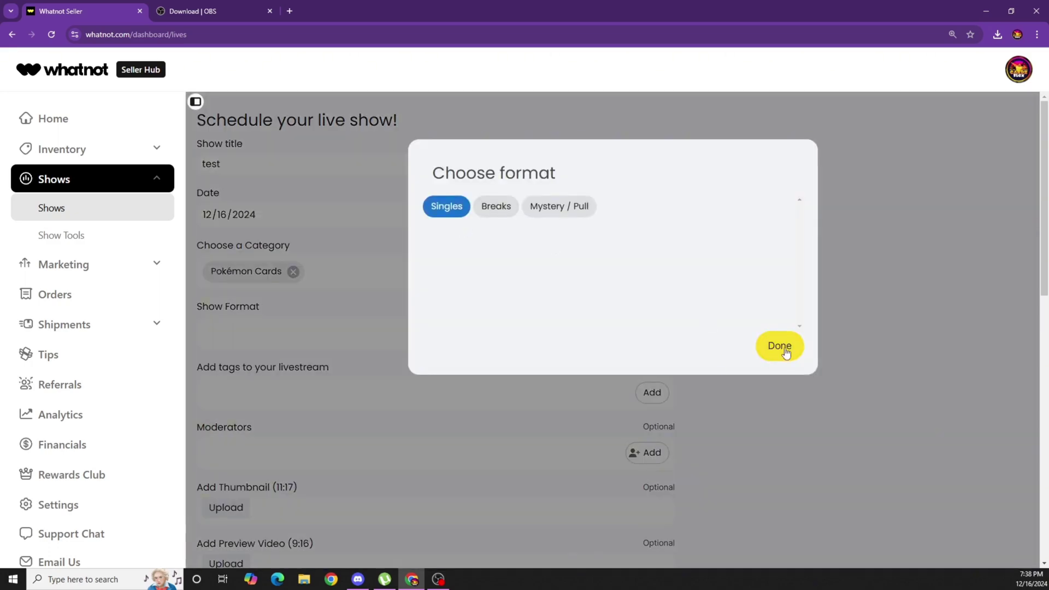
{"action": "left_click", "coordinate": [780, 347]}
{"action": "scroll", "coordinate": [522, 400], "scroll_direction": "down", "scroll_amount": 2}
{"action": "scroll", "coordinate": [522, 399], "scroll_direction": "down", "scroll_amount": 5}
{"action": "left_click", "coordinate": [1013, 534]}
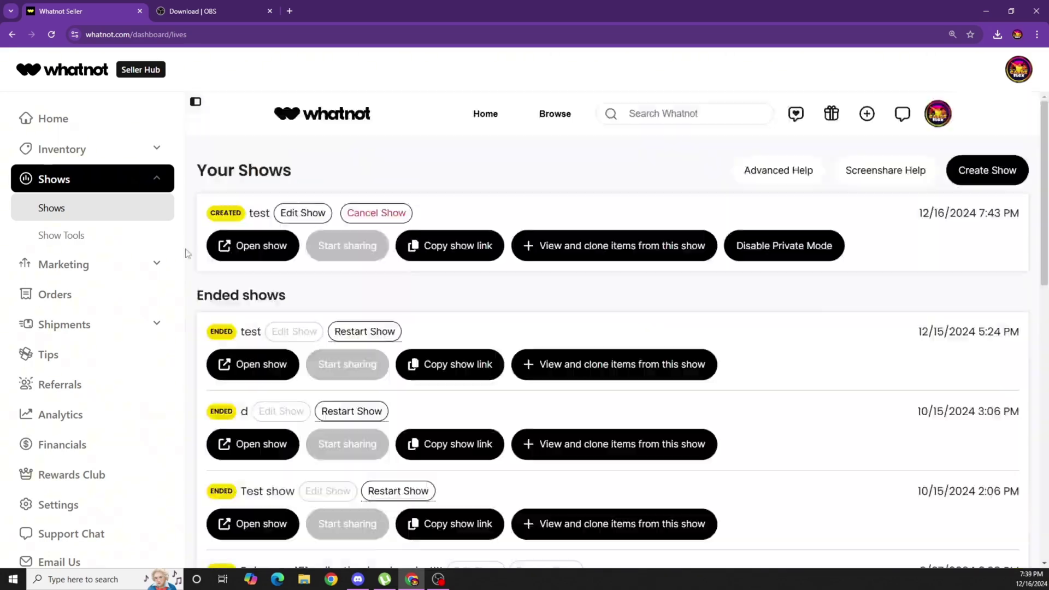
Reconnect to OBS from Show Tools and start the test show so it goes live.
{"action": "left_click", "coordinate": [65, 237]}
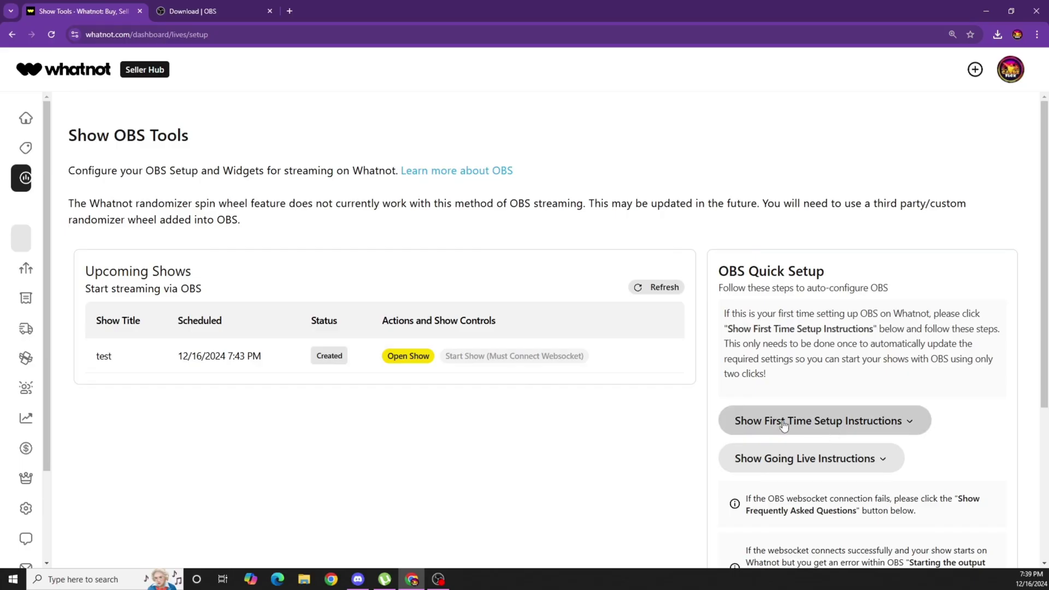
{"action": "scroll", "coordinate": [804, 419], "scroll_direction": "down", "scroll_amount": 1}
{"action": "scroll", "coordinate": [804, 419], "scroll_direction": "down", "scroll_amount": 1}
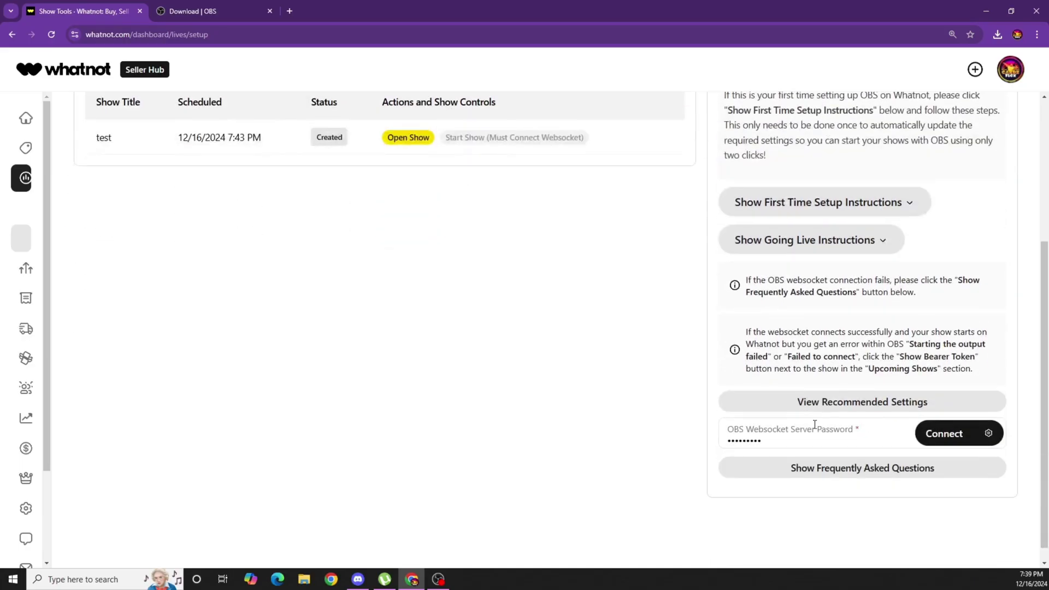
{"action": "left_click", "coordinate": [945, 440]}
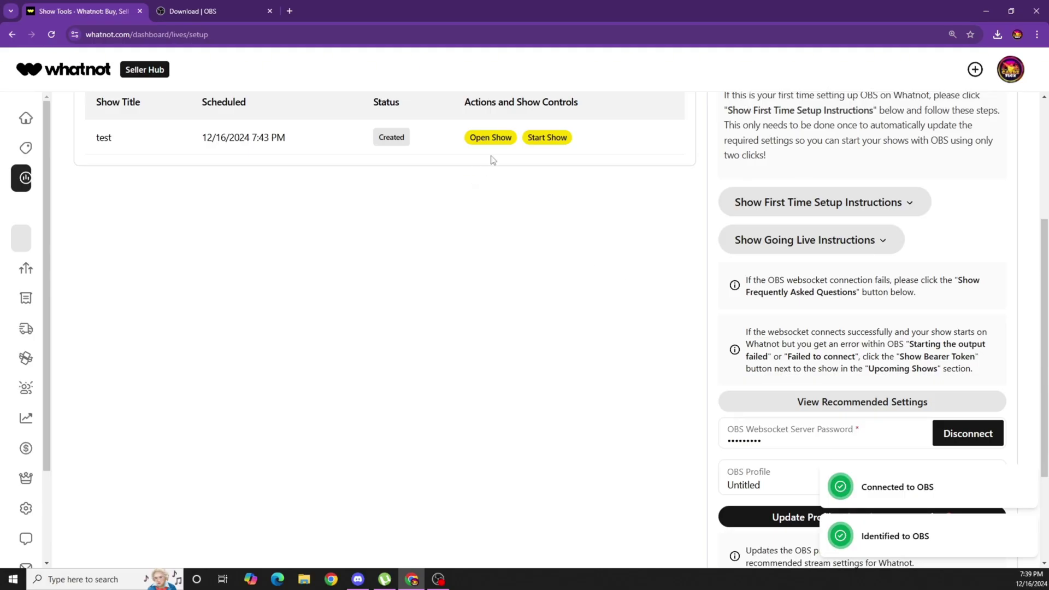
{"action": "left_click", "coordinate": [553, 139]}
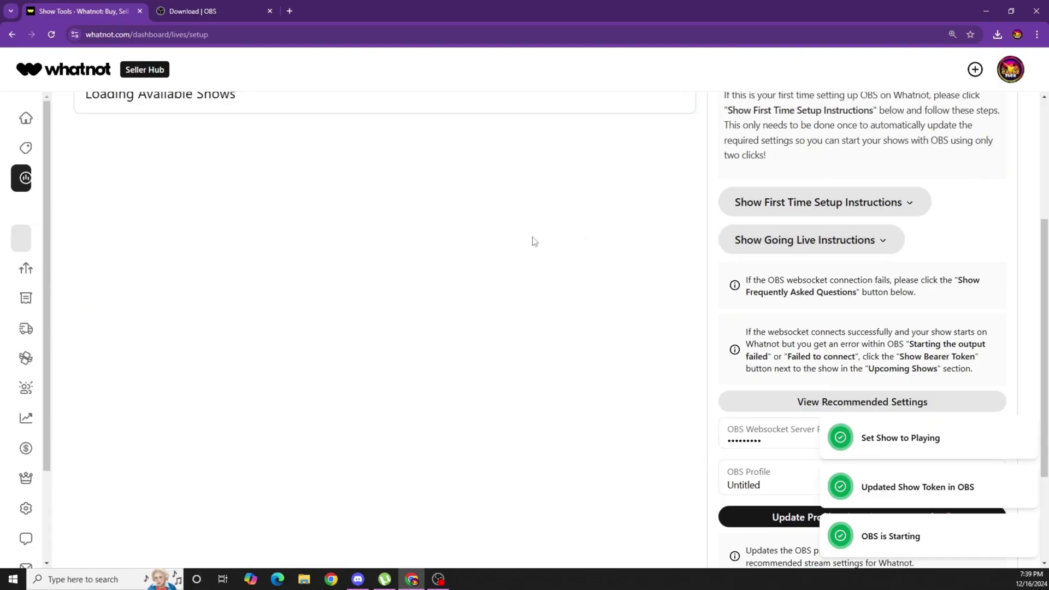
{"action": "scroll", "coordinate": [375, 278], "scroll_direction": "up", "scroll_amount": 2}
{"action": "scroll", "coordinate": [347, 287], "scroll_direction": "up", "scroll_amount": 2}
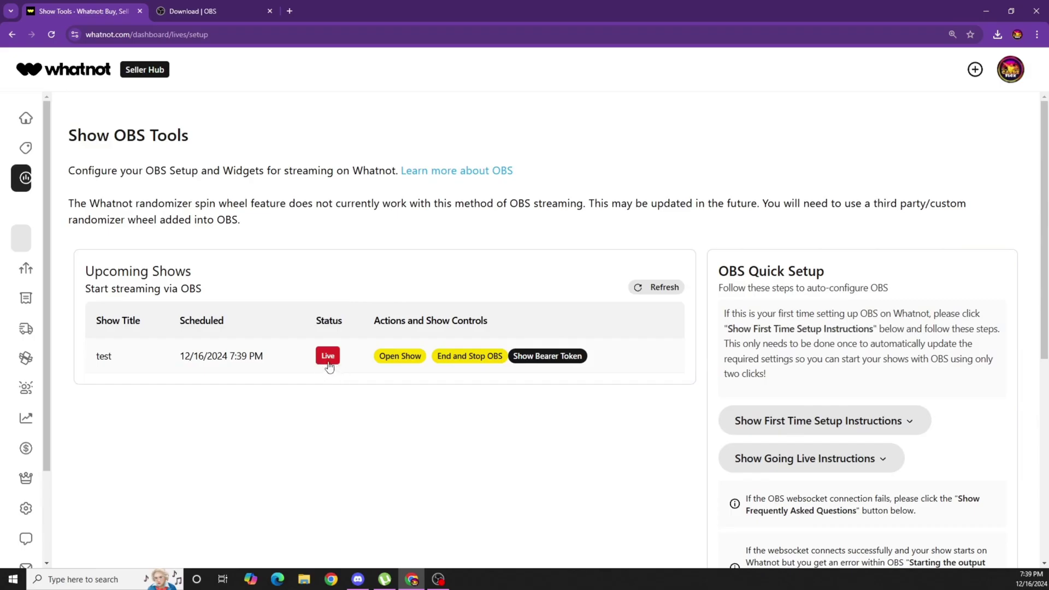
Watch the live test show in its own tab, then return to the Show Tools page.
{"action": "left_click", "coordinate": [400, 358]}
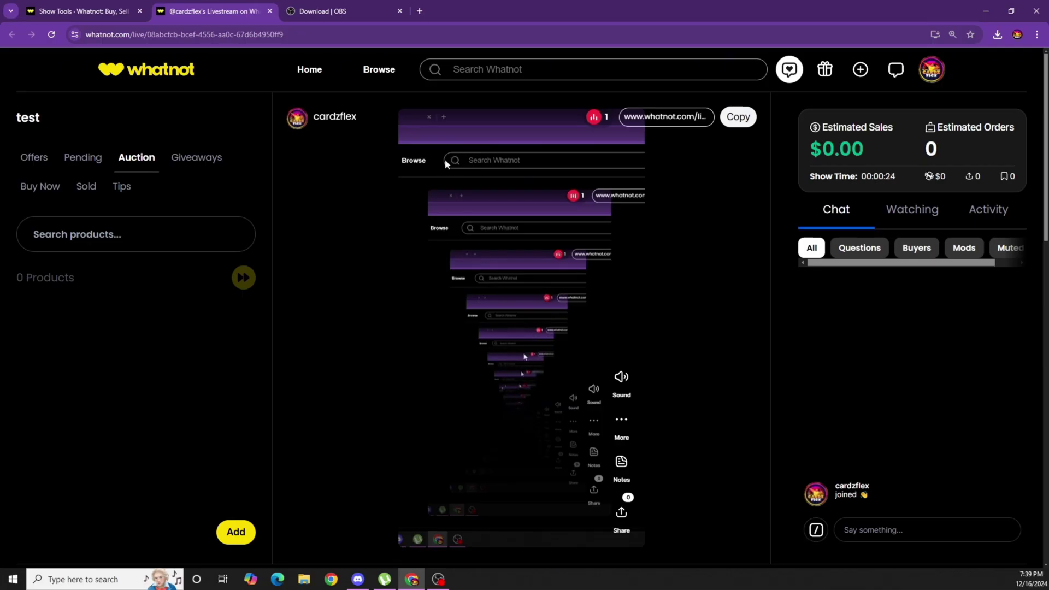
{"action": "left_click", "coordinate": [81, 10]}
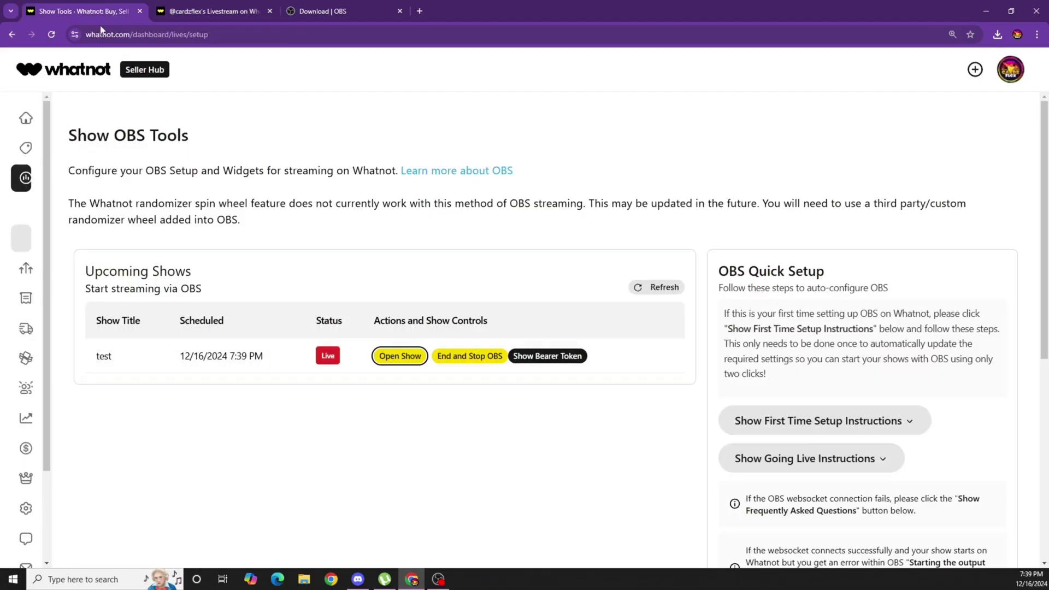